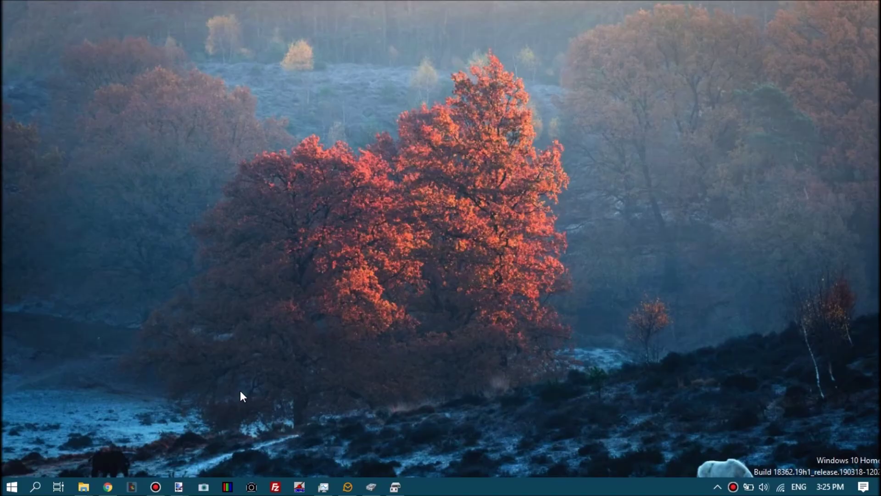
- Bring the RAW PHOTOS (P:) Explorer window forward from its taskbar preview
mouse_move(84, 486)
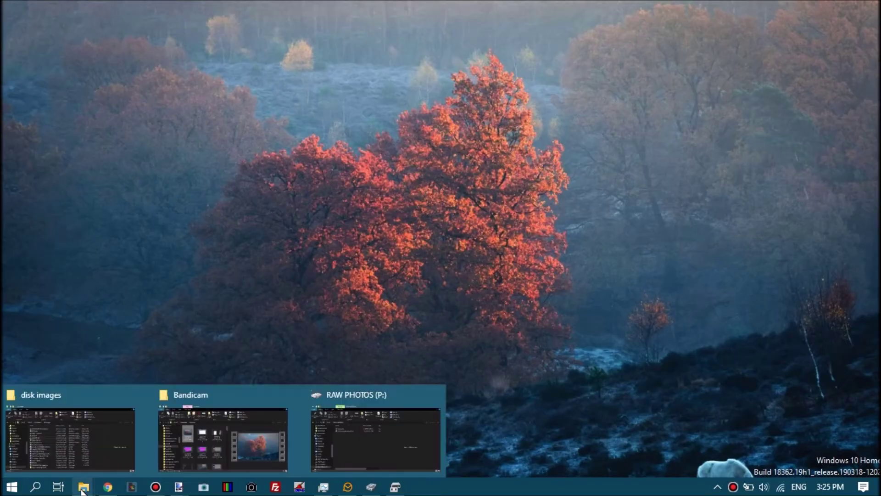
left_click(371, 458)
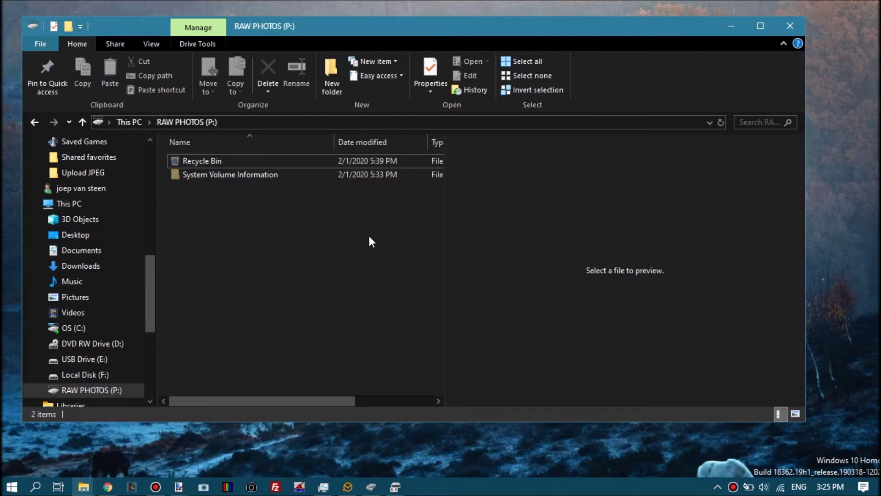
- Minimize Explorer, pick drive p: [RAW PHOTOS] in JpegDigger, and bring up advanced settings
left_click(729, 26)
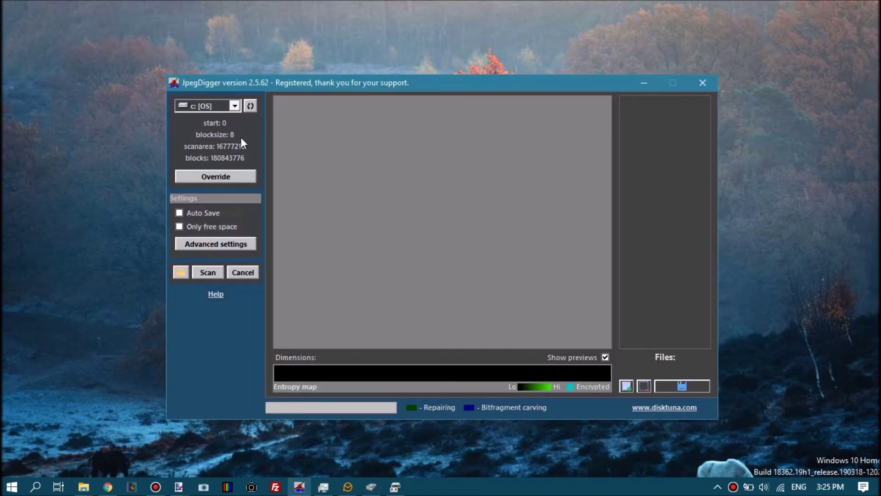
left_click(235, 106)
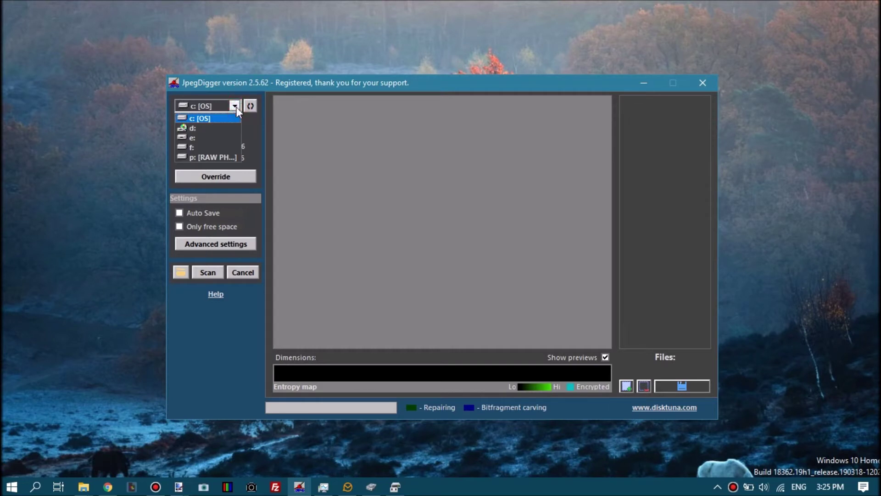
left_click(221, 157)
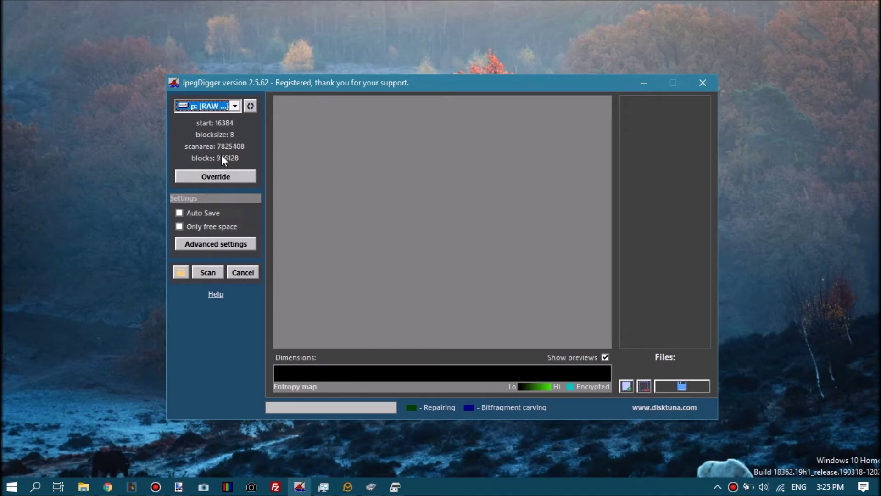
left_click(218, 245)
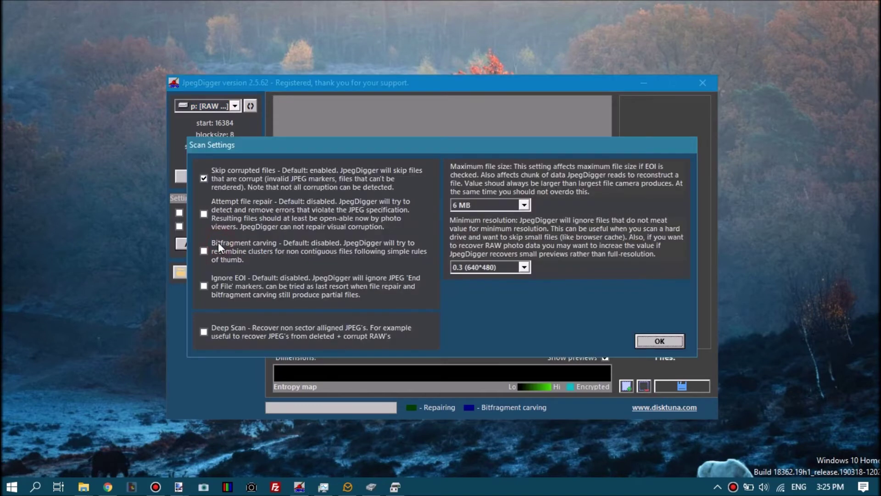
- Set Minimum resolution to 1.9 (1600*1200) and confirm the Scan Settings dialog
left_click(523, 268)
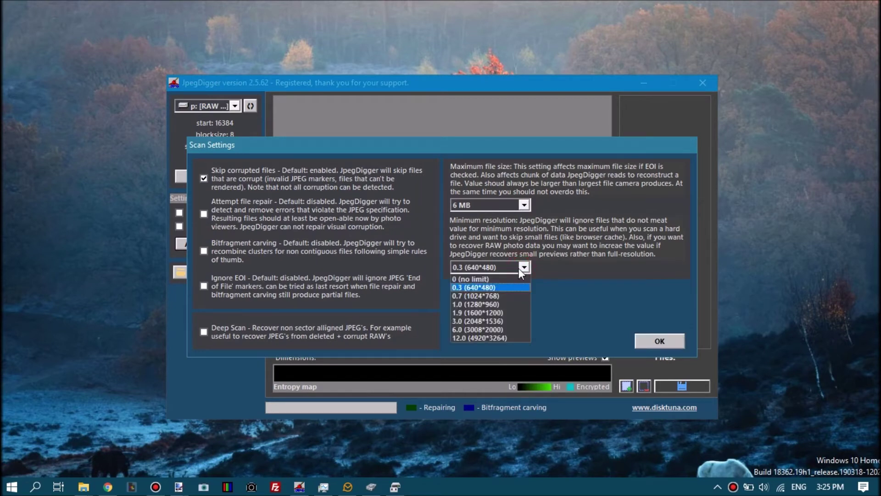
left_click(500, 312)
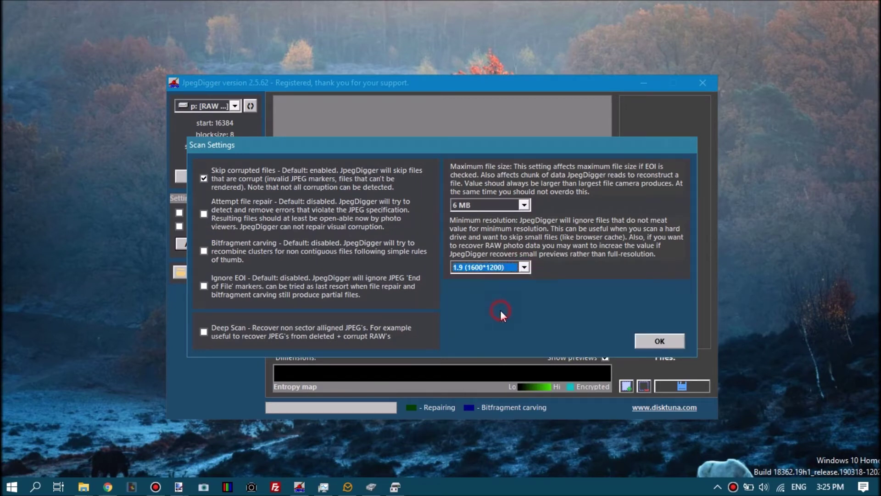
left_click(659, 341)
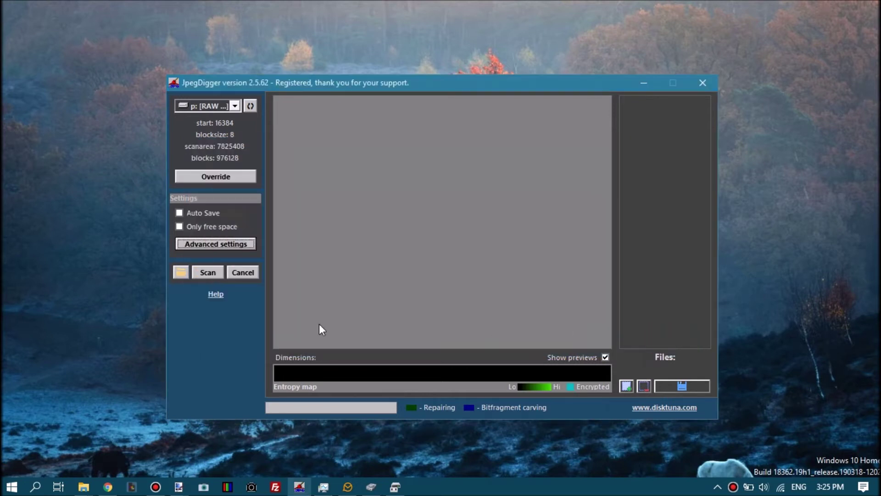
- Start scanning drive P: for lost JPEGs and let it run to completion
left_click(211, 274)
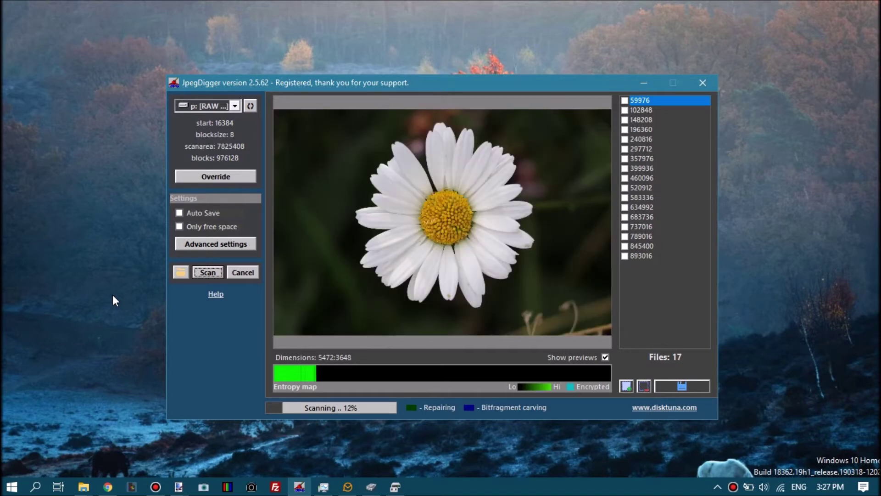
mouse_move(230, 144)
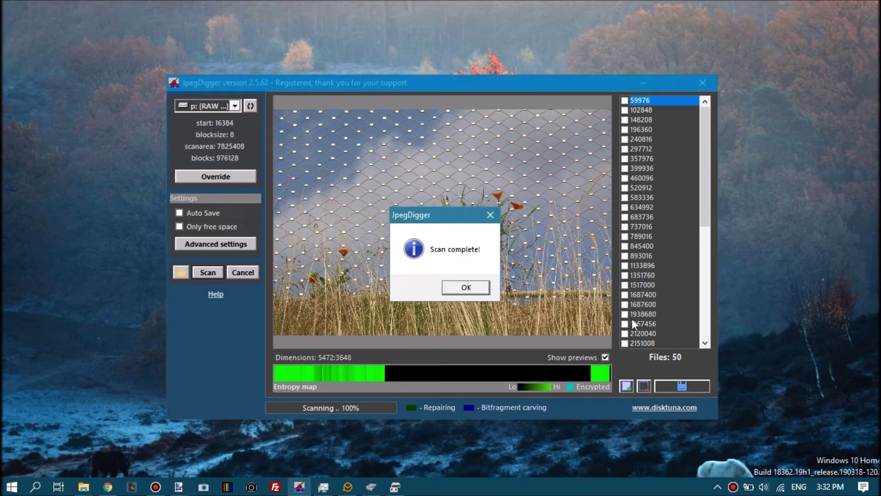
- Dismiss the 'Scan complete!' message and preview recovered image 683736
left_click(447, 286)
left_click(467, 288)
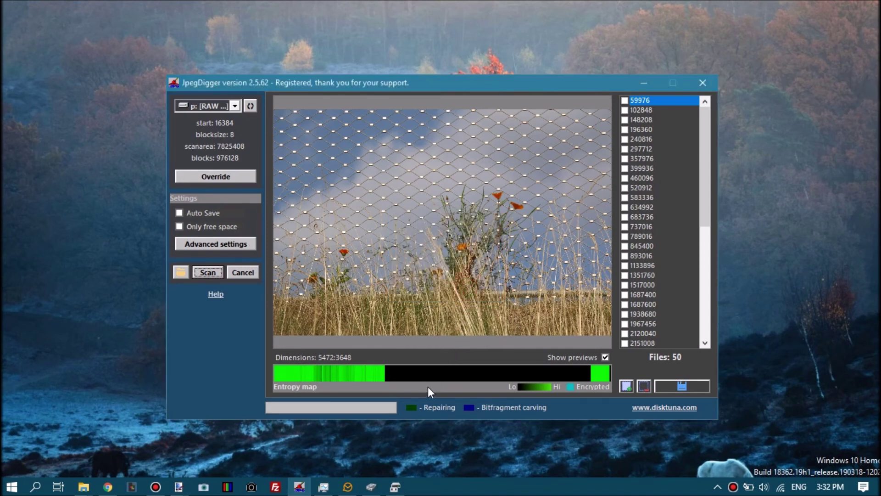
left_click(647, 218)
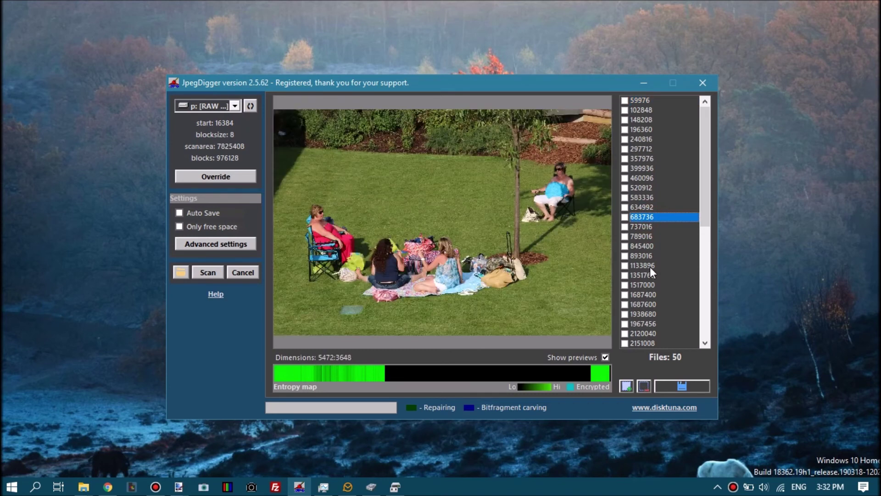
- Preview photo 2305392, tick several files, then select all 50 and begin saving
scroll(650, 266, "down", 4)
left_click(644, 284)
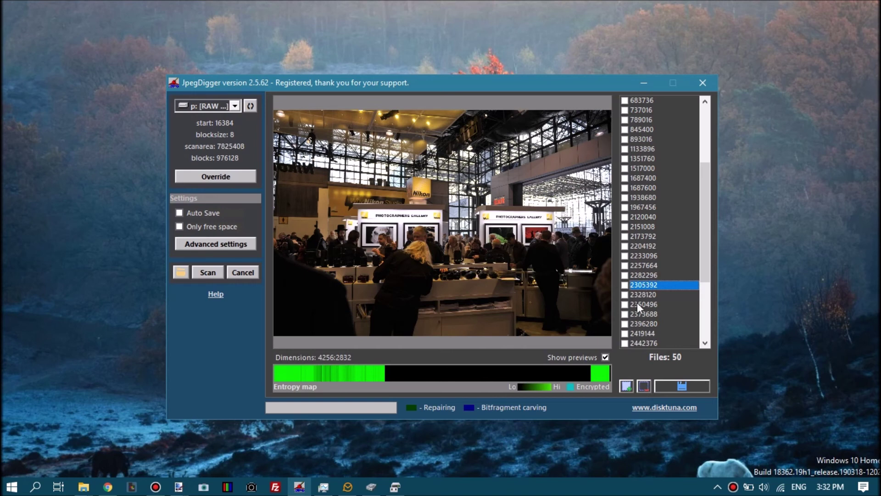
left_click(624, 207)
left_click(624, 216)
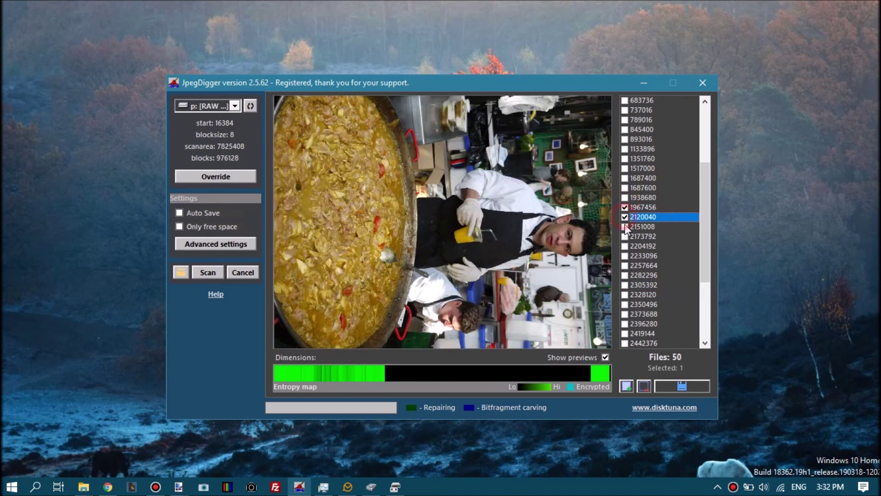
left_click(625, 226)
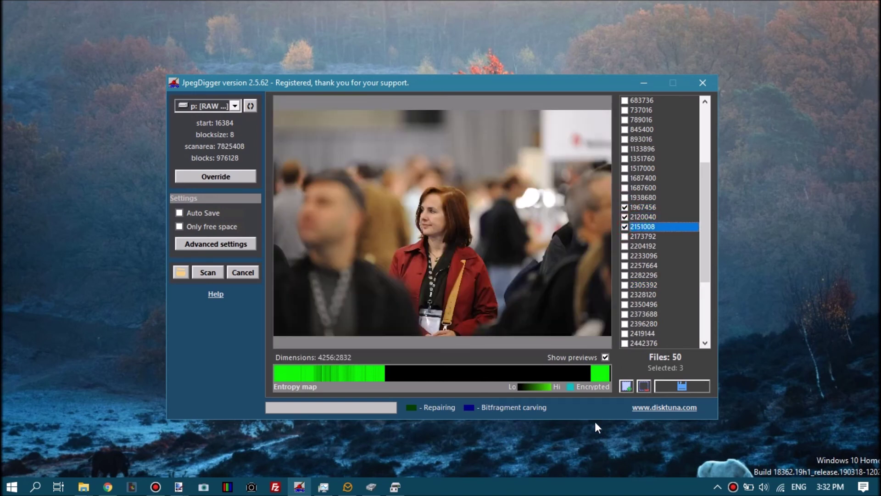
left_click(625, 386)
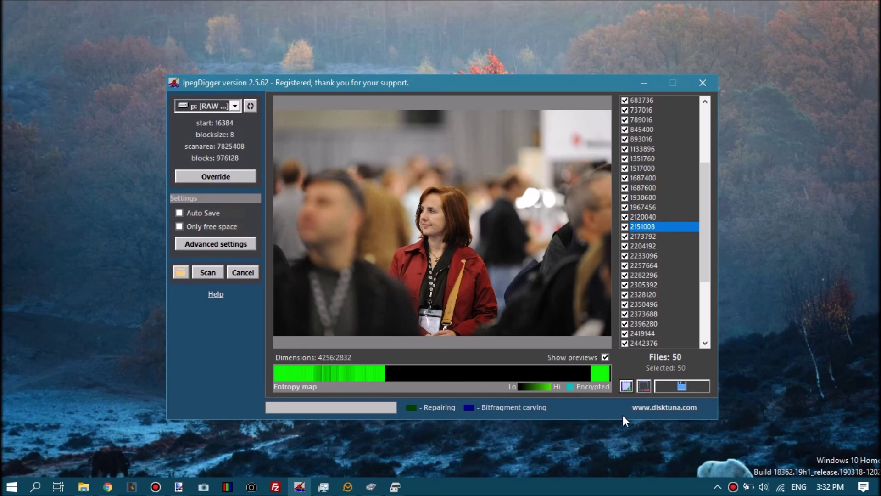
left_click(679, 389)
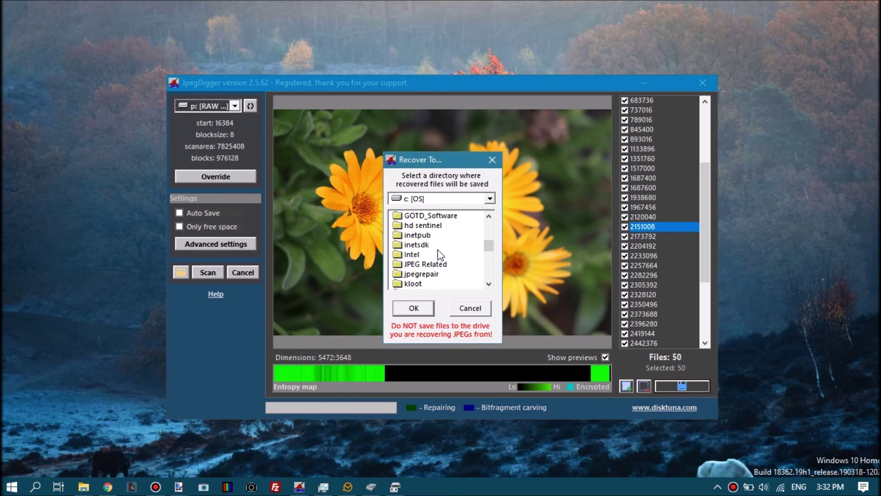
- Choose the Recovered folder on C: as the save destination and confirm
scroll(436, 256, "down", 6)
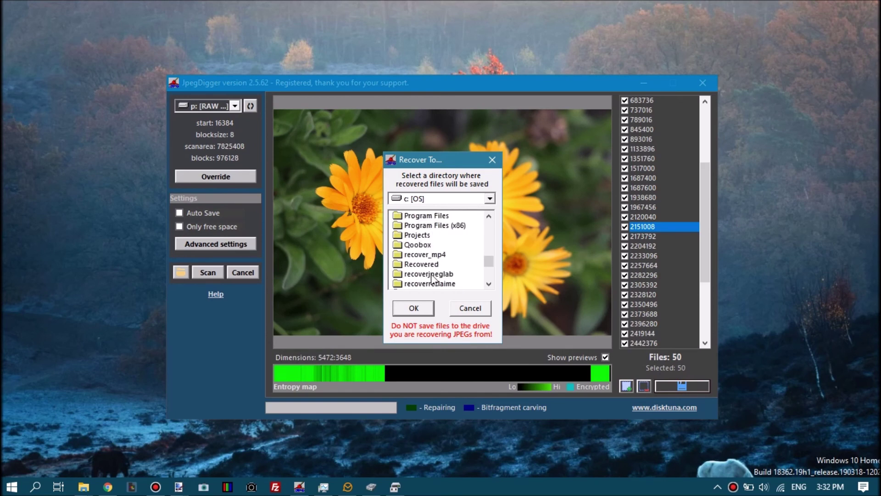
double_click(434, 263)
left_click(415, 308)
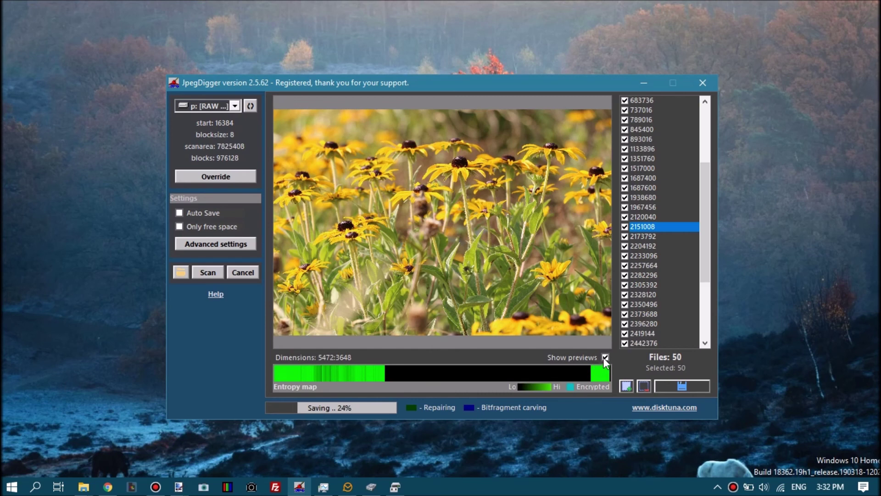
- Toggle Show previews off and back on, then switch to the RAW PHOTOS Explorer window
left_click(605, 357)
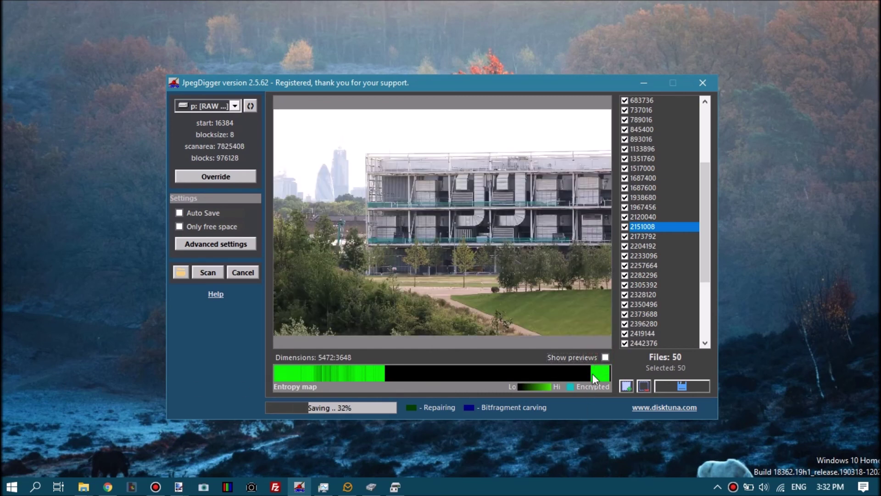
left_click(605, 356)
left_click(87, 488)
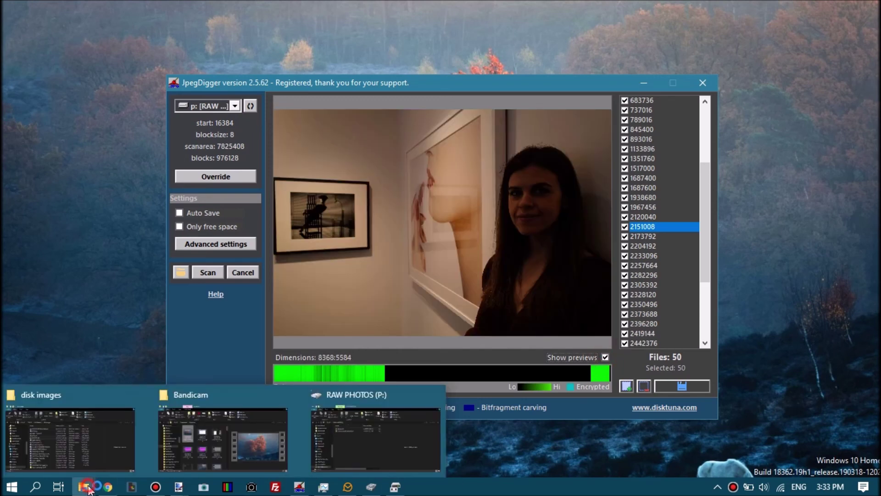
left_click(394, 446)
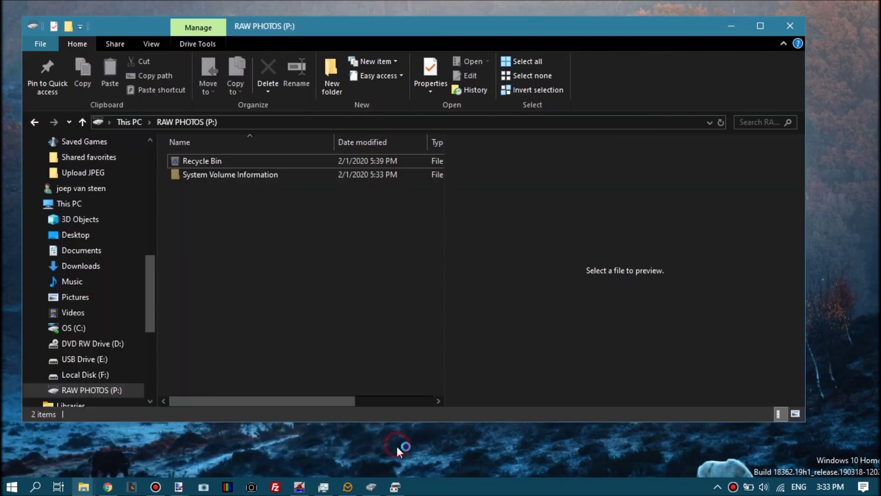
- Navigate Explorer through This PC and OS (C:) into the Recovered folder
left_click(130, 122)
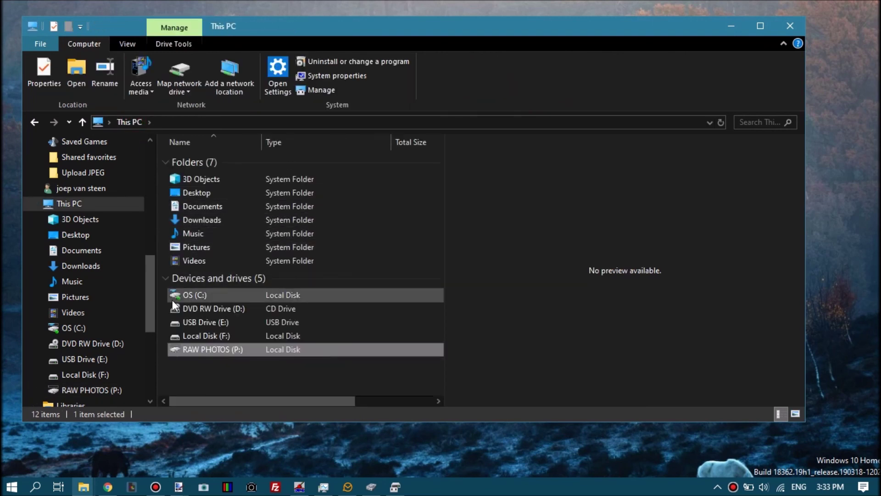
double_click(186, 296)
left_click_drag(426, 188, 425, 282)
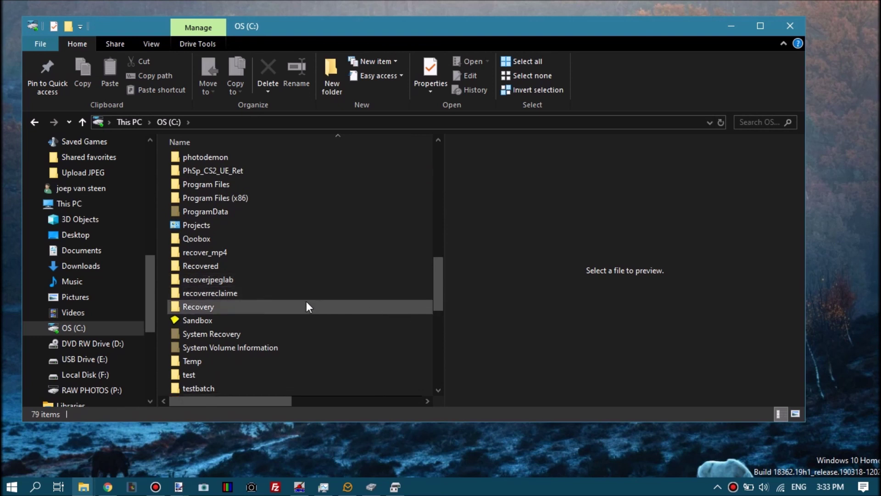
double_click(211, 270)
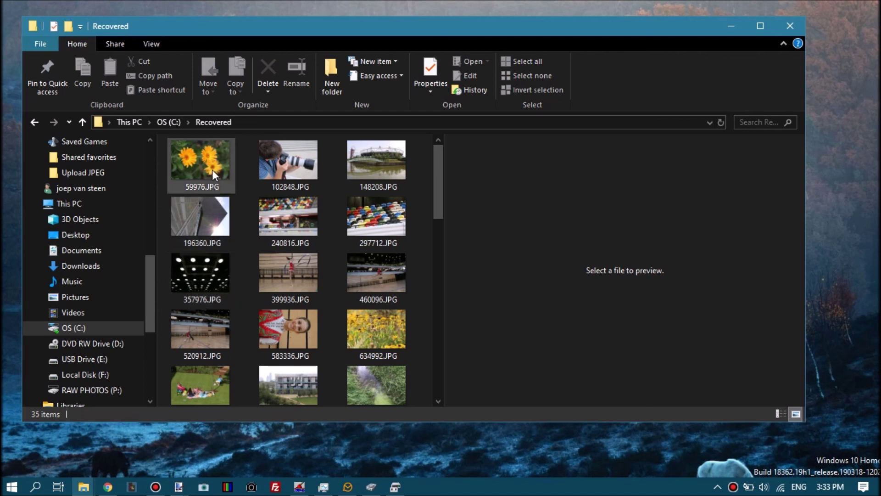
- View 357976.JPG full size in Photo Viewer, close it, and minimize Explorer
mouse_move(212, 169)
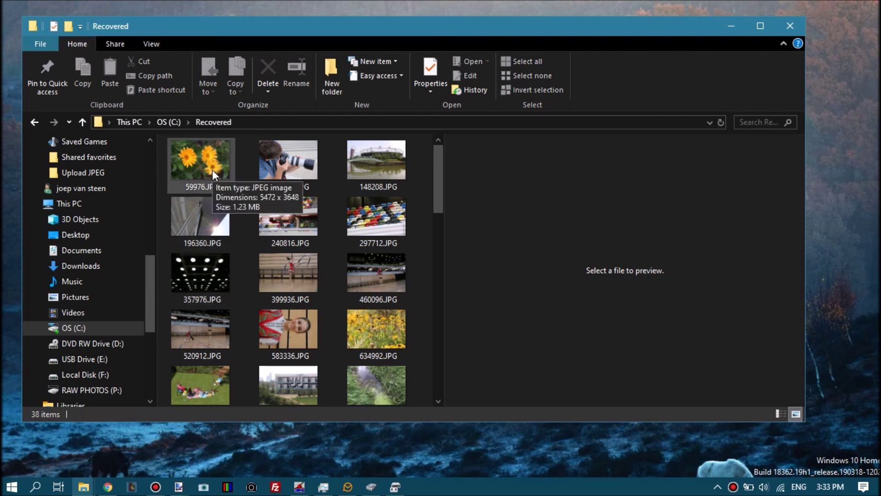
left_click(215, 269)
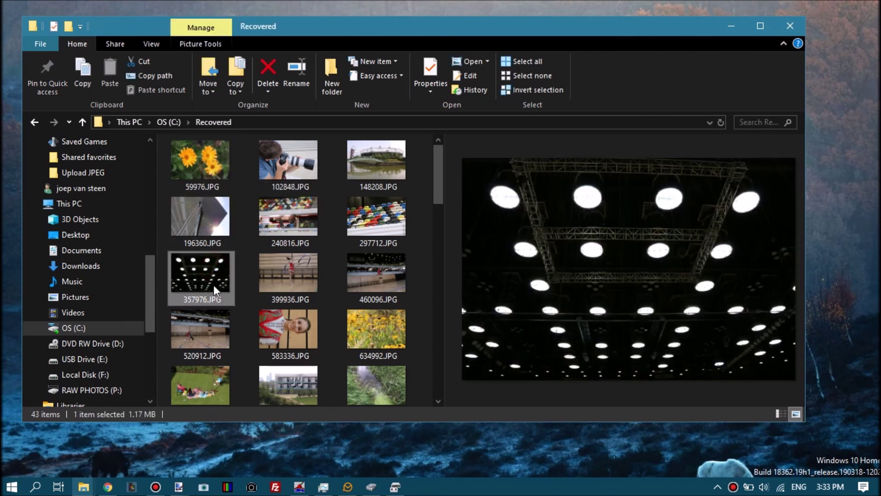
left_click(213, 284)
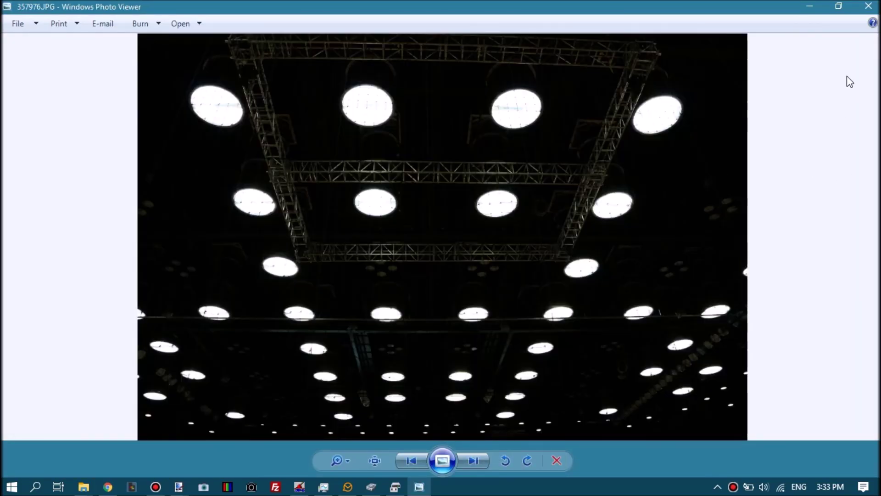
left_click(868, 6)
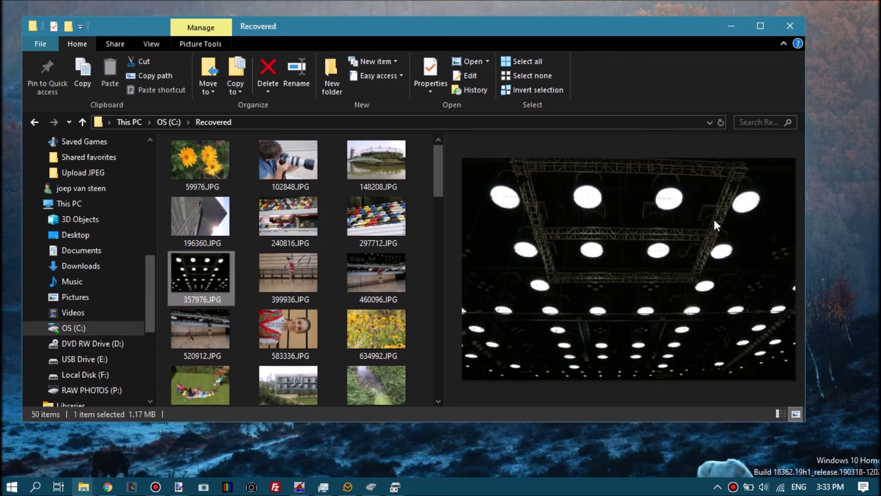
left_click(731, 26)
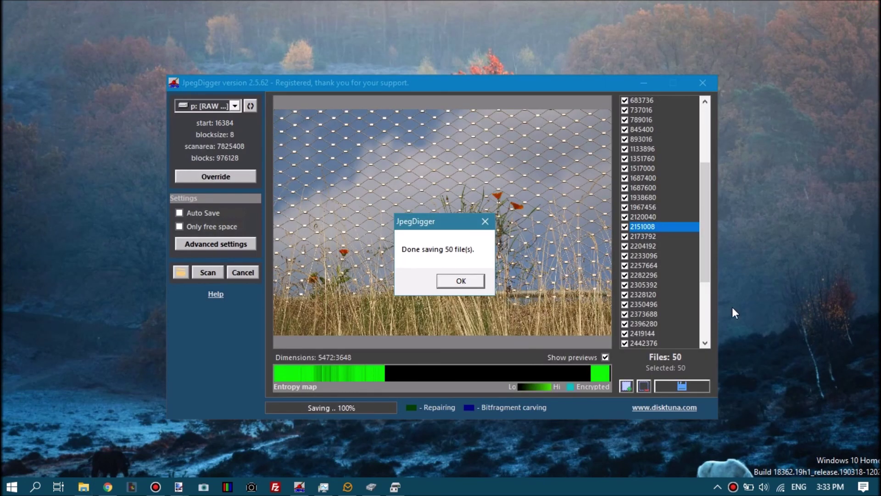